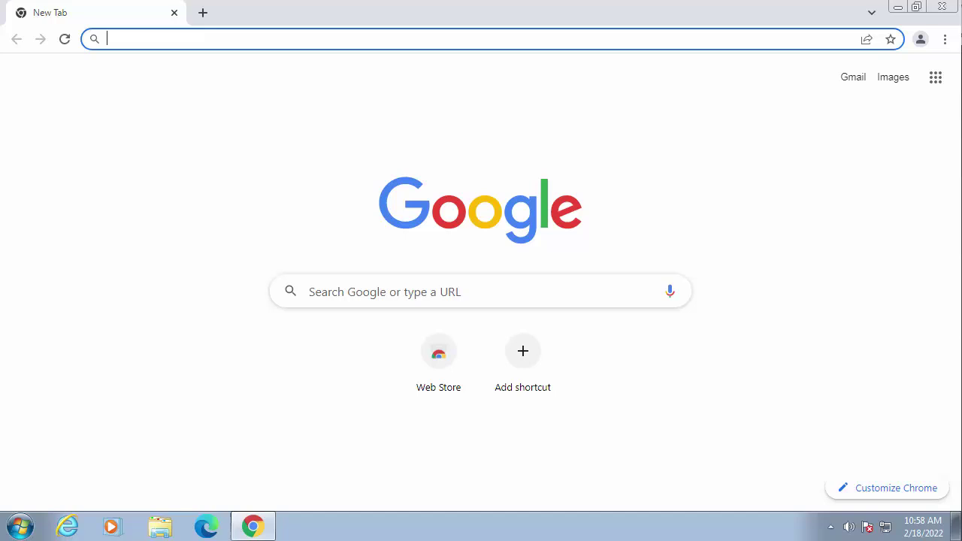
# - Start turning on sync for the current browser profile
pyautogui.click(930, 40)
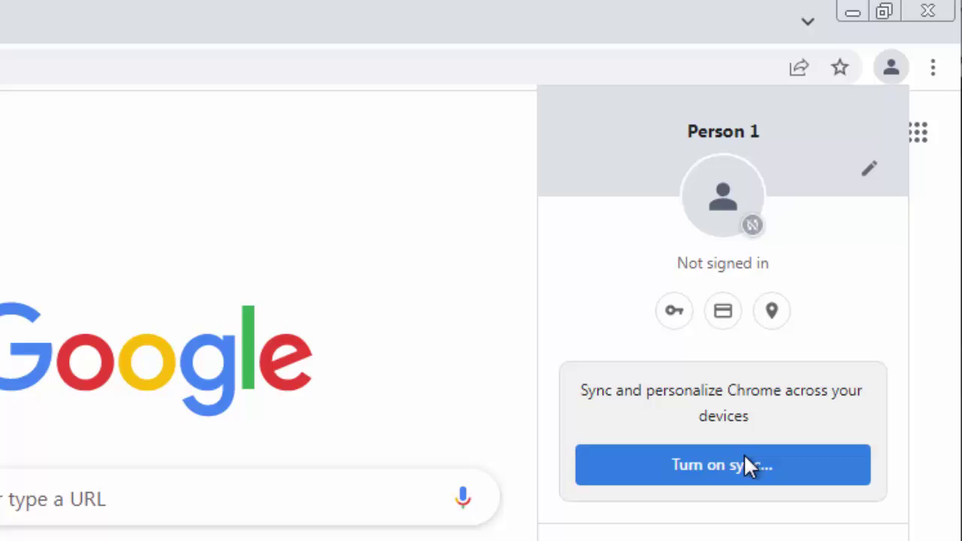
pyautogui.click(744, 465)
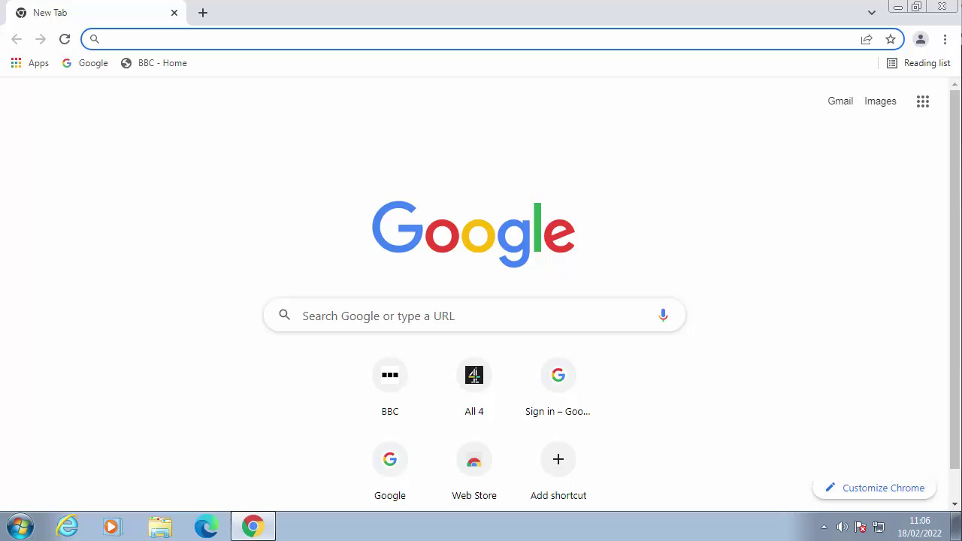
# - Export the bookmarks as bookmarks_2_18_22 to the Desktop, then close the browser and select the exported file
pyautogui.click(945, 39)
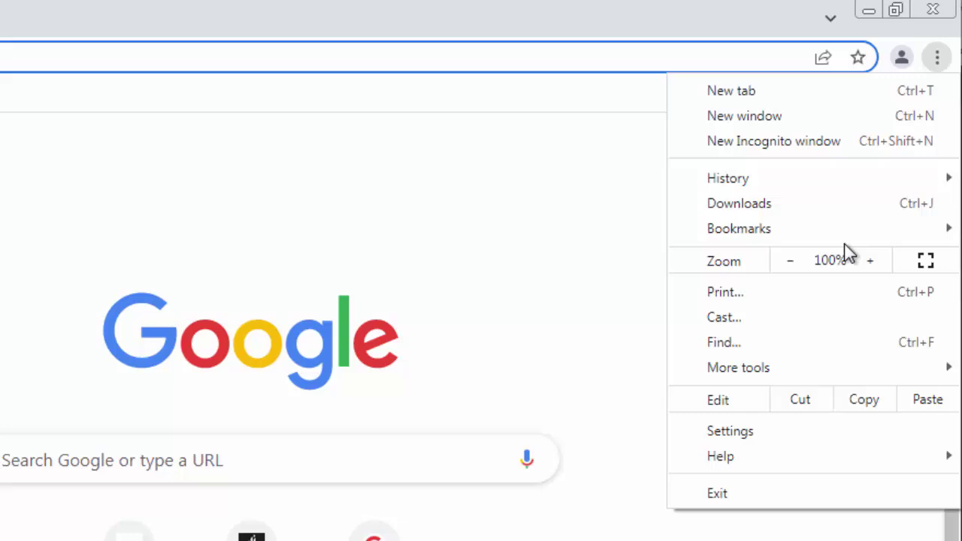
pyautogui.moveTo(840, 239)
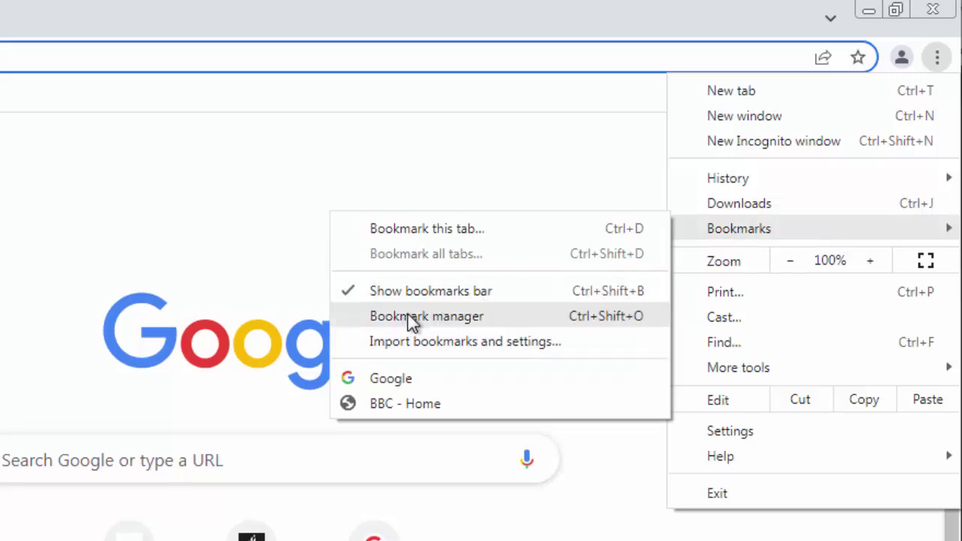
pyautogui.click(498, 315)
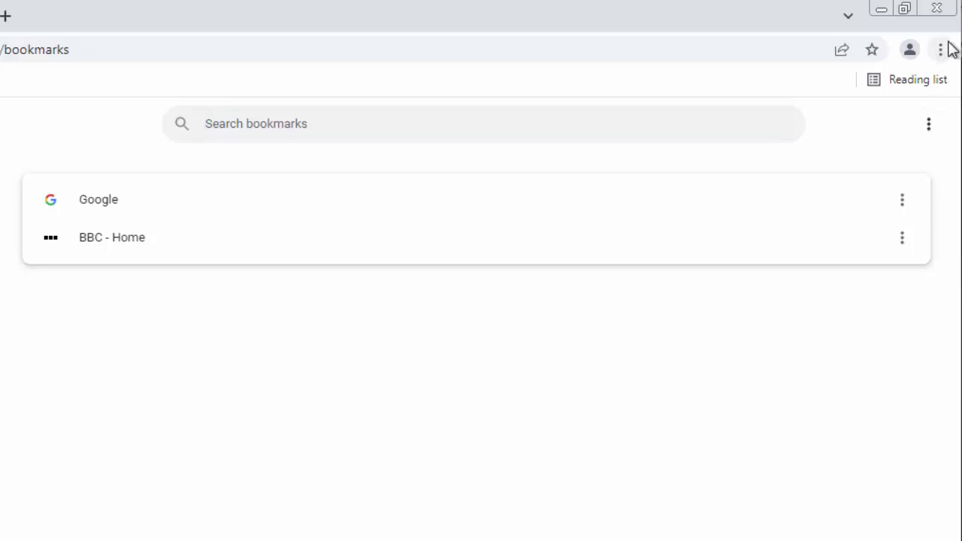
pyautogui.click(930, 131)
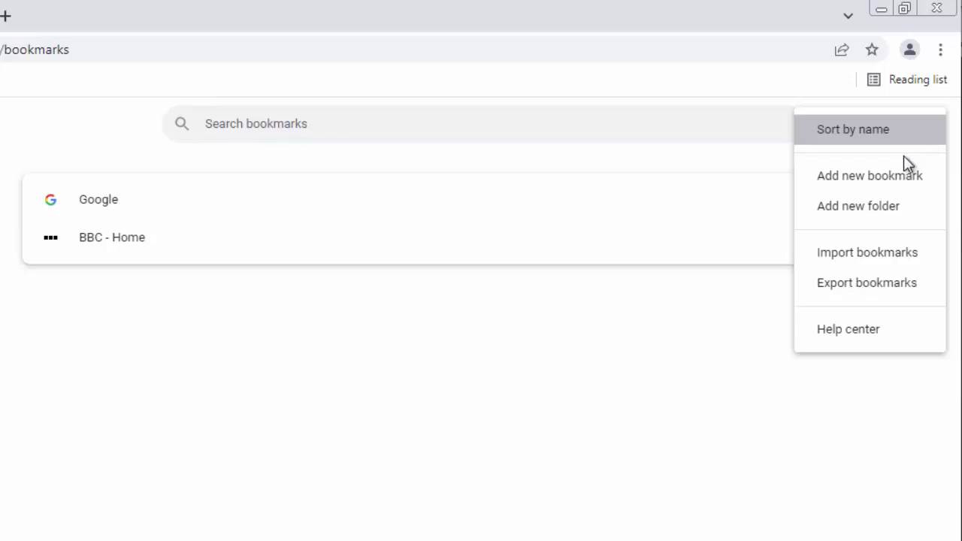
pyautogui.click(863, 285)
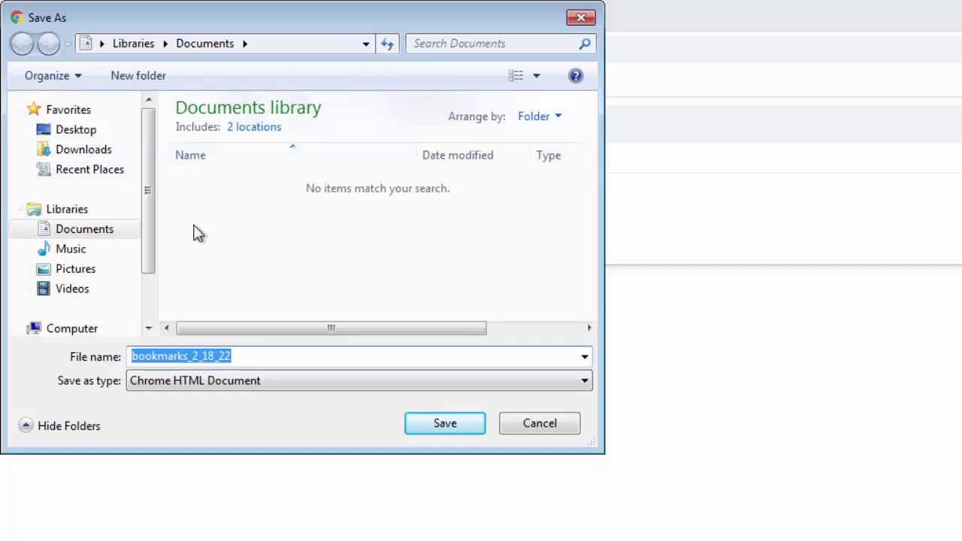
pyautogui.click(88, 134)
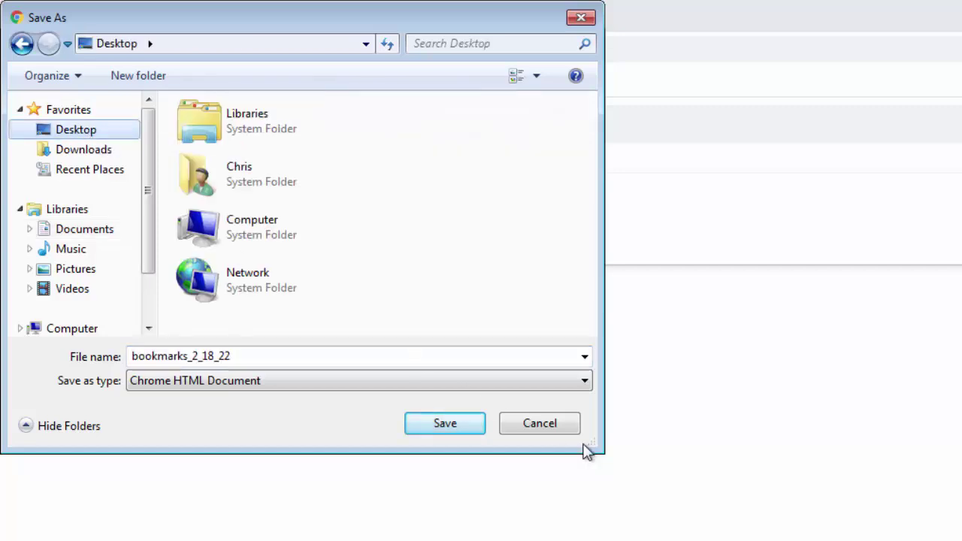
pyautogui.click(428, 427)
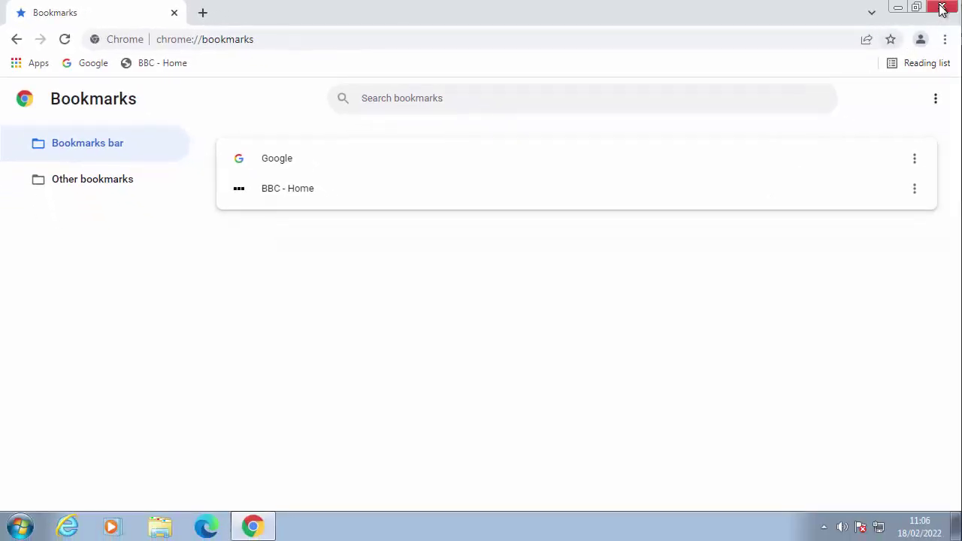
pyautogui.click(941, 9)
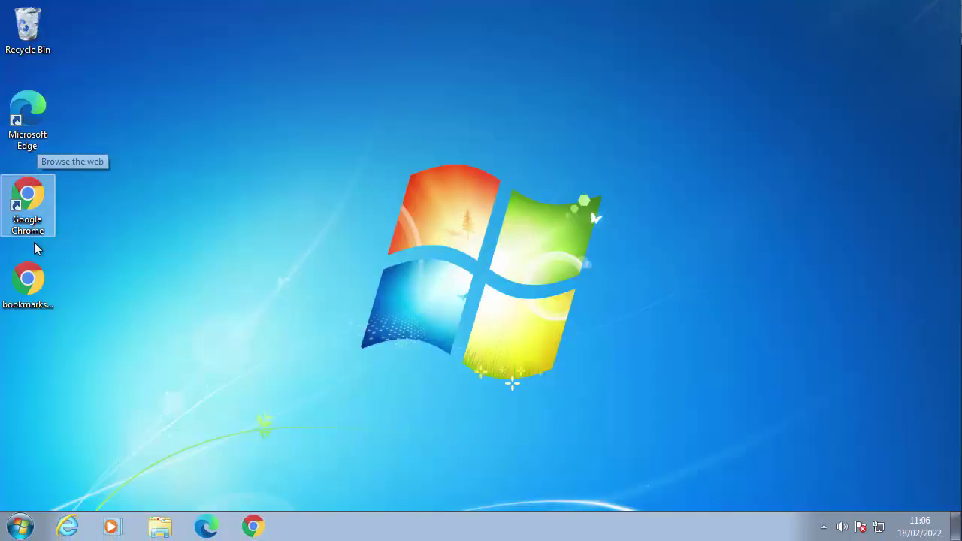
pyautogui.click(36, 297)
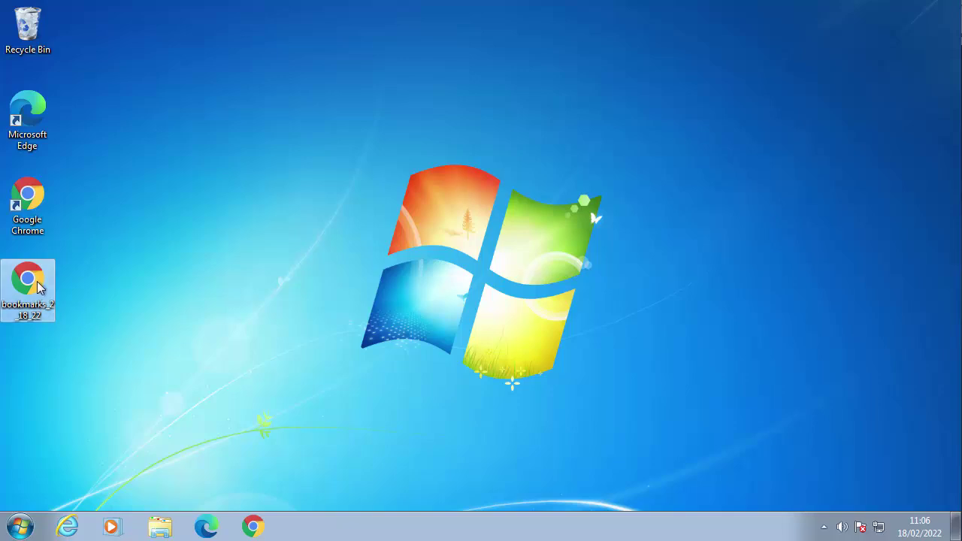
# - Reopen Google Chrome, search its settings for "passwords" and open the Passwords page
pyautogui.click(254, 527)
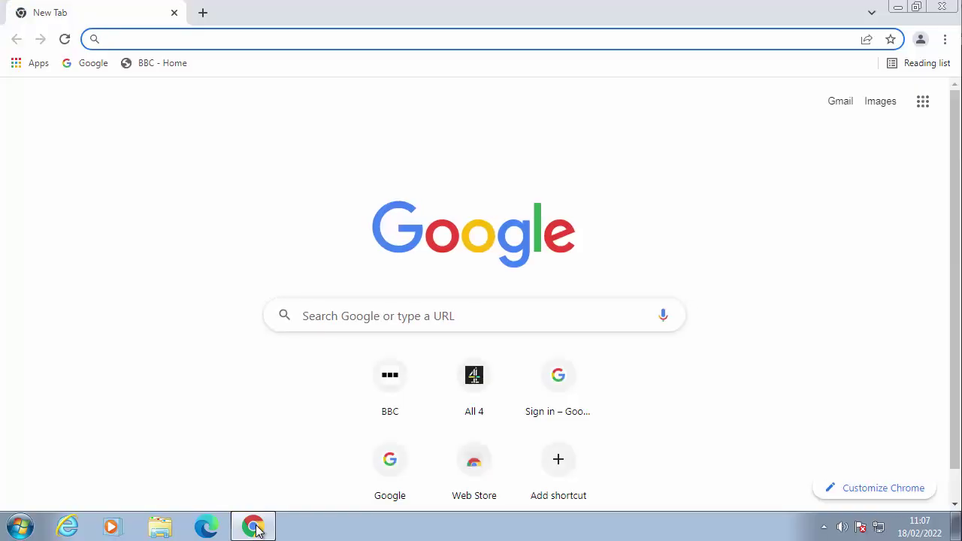
pyautogui.click(760, 273)
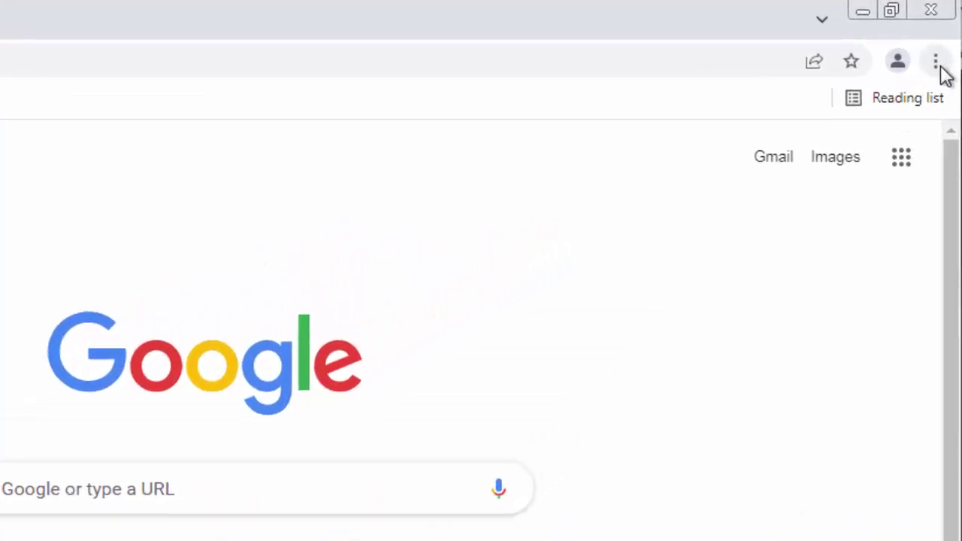
pyautogui.click(936, 62)
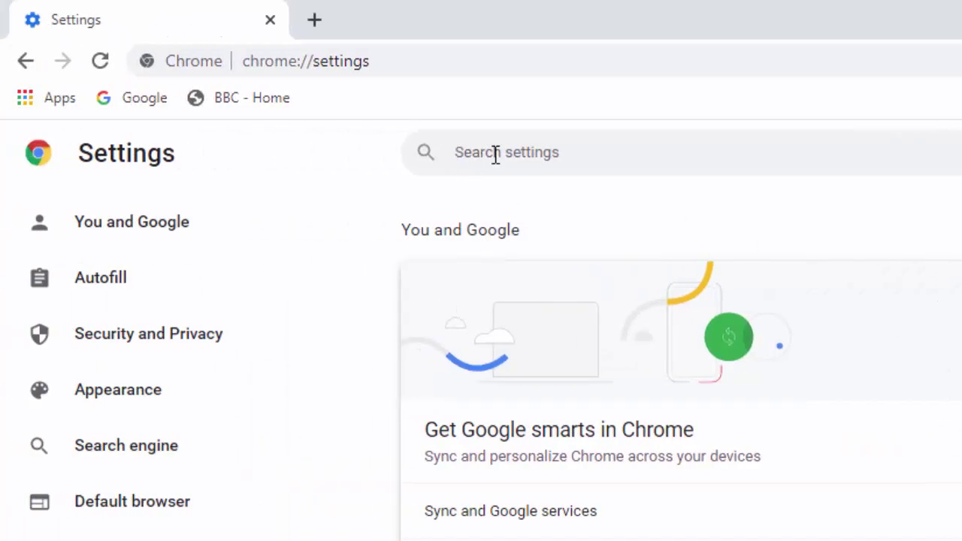
pyautogui.write('passworefds')
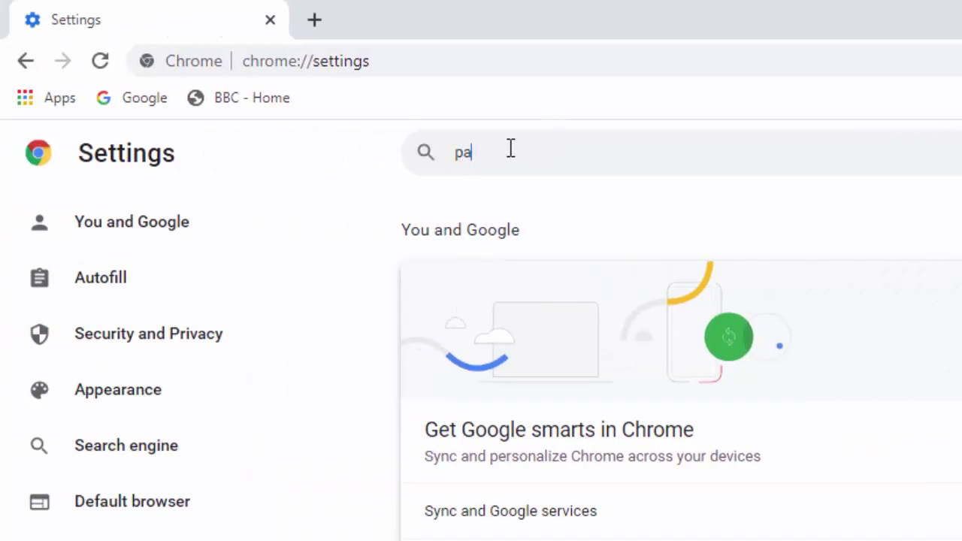
pyautogui.press('BackSpace')
pyautogui.press('BackSpace')
pyautogui.press('BackSpace')
pyautogui.press('BackSpace')
pyautogui.press('BackSpace')
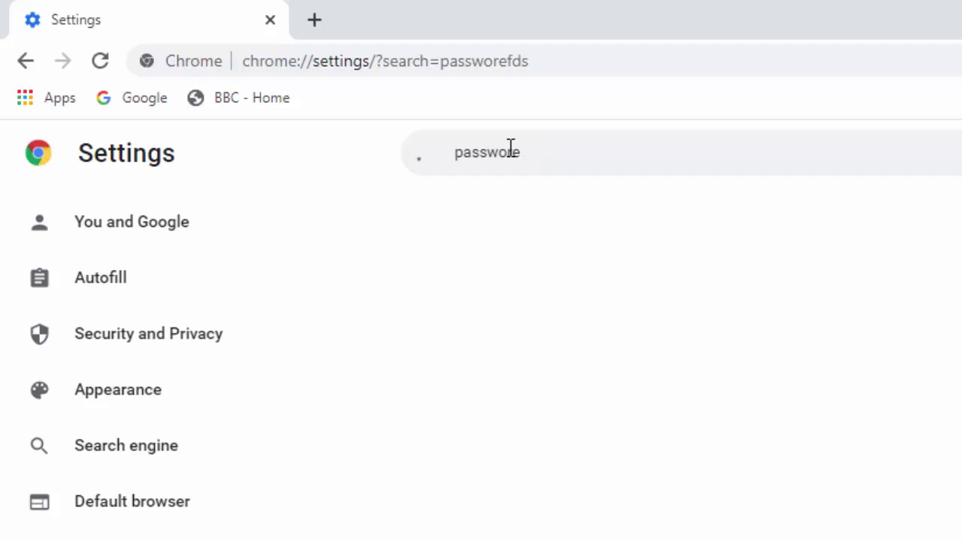
pyautogui.write('ds')
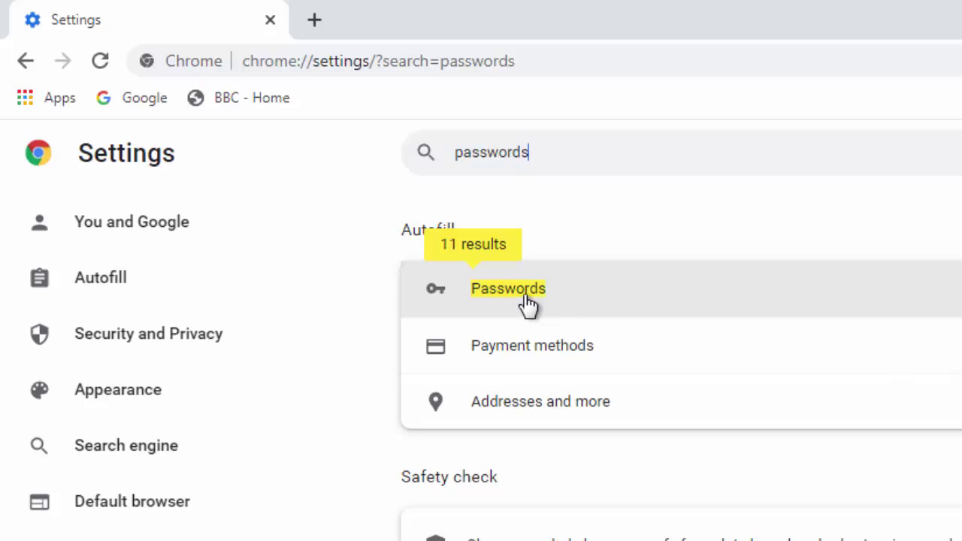
pyautogui.click(539, 305)
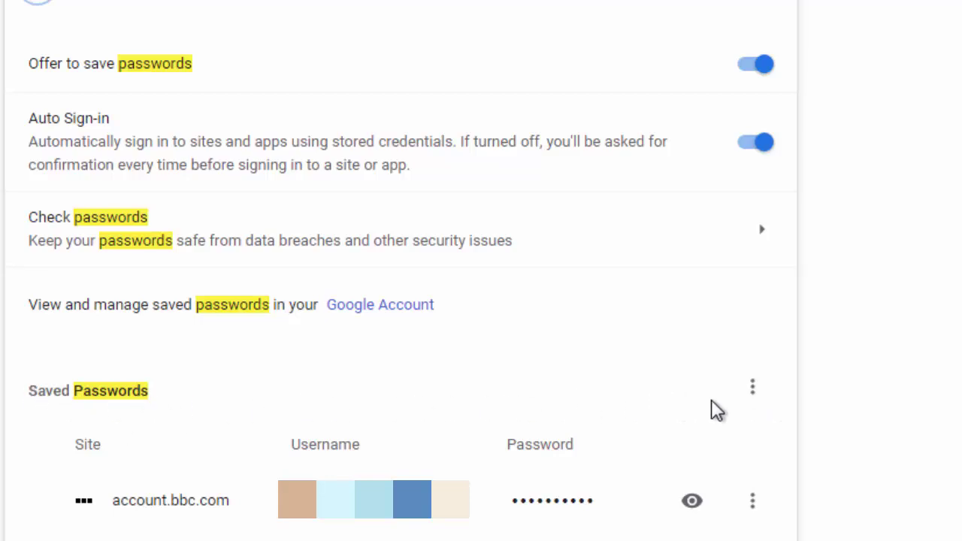
# - Export the saved passwords to the Desktop as the CSV file Chrome Passwords, accepting the Windows Security prompt
pyautogui.click(754, 390)
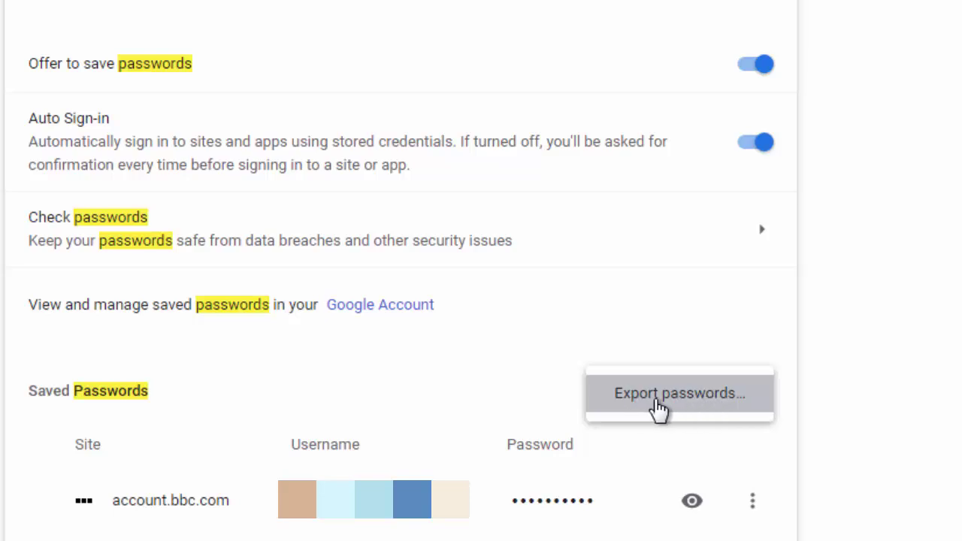
pyautogui.click(679, 408)
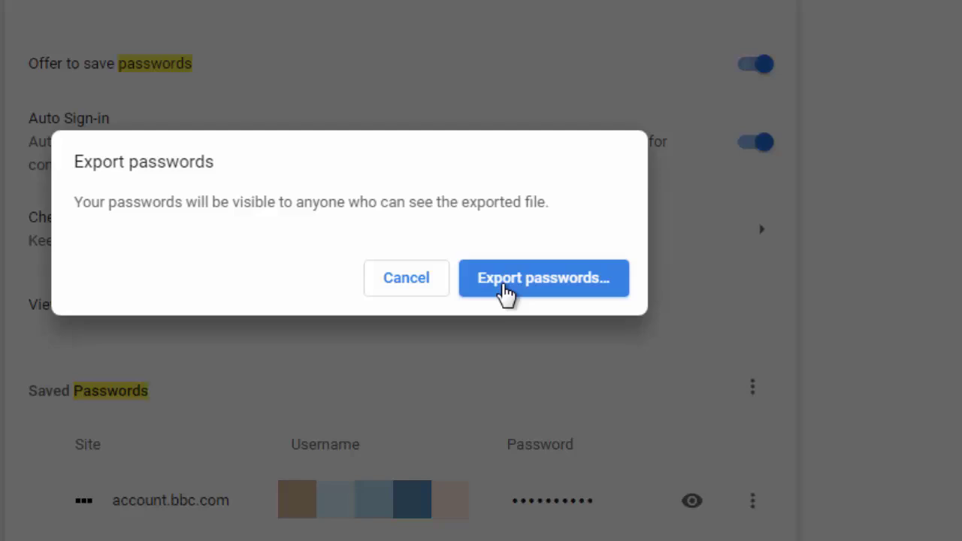
pyautogui.click(551, 287)
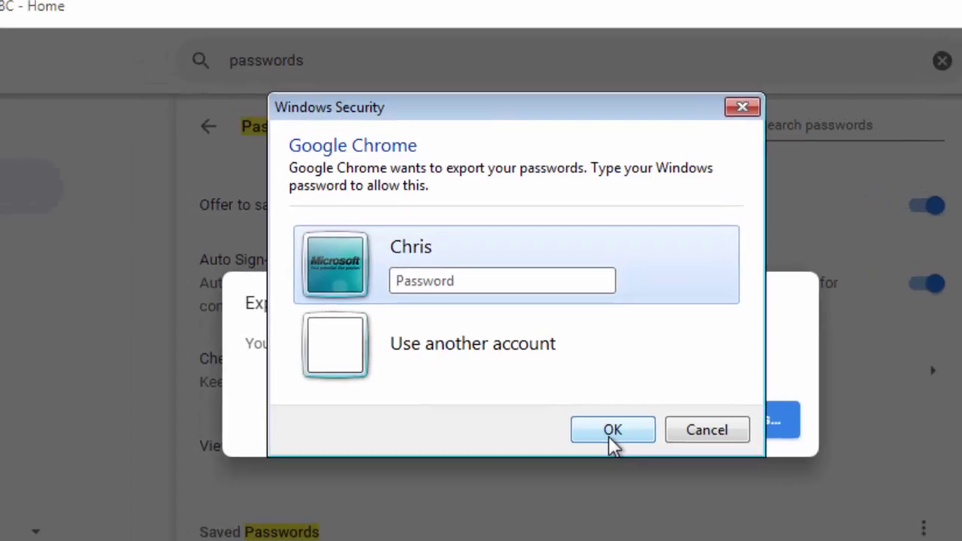
pyautogui.click(611, 436)
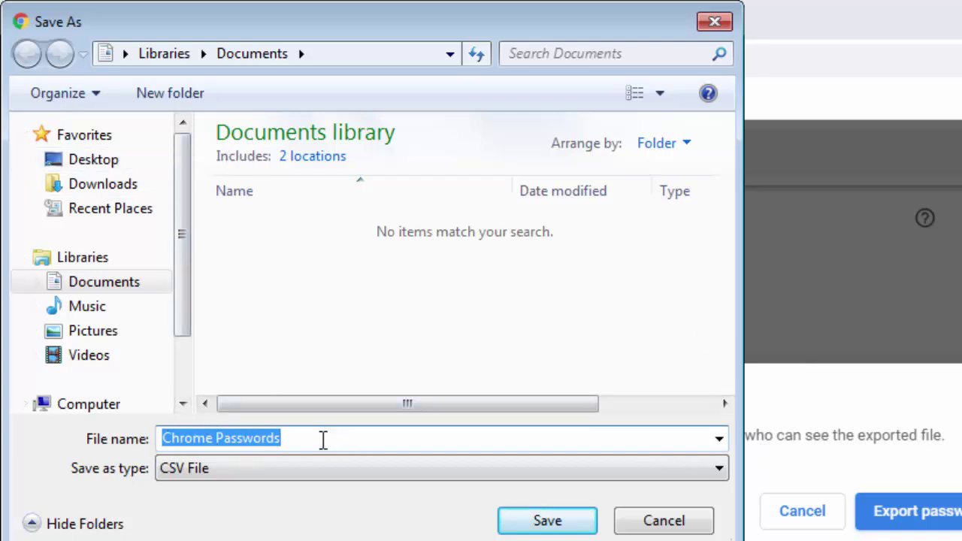
pyautogui.click(102, 171)
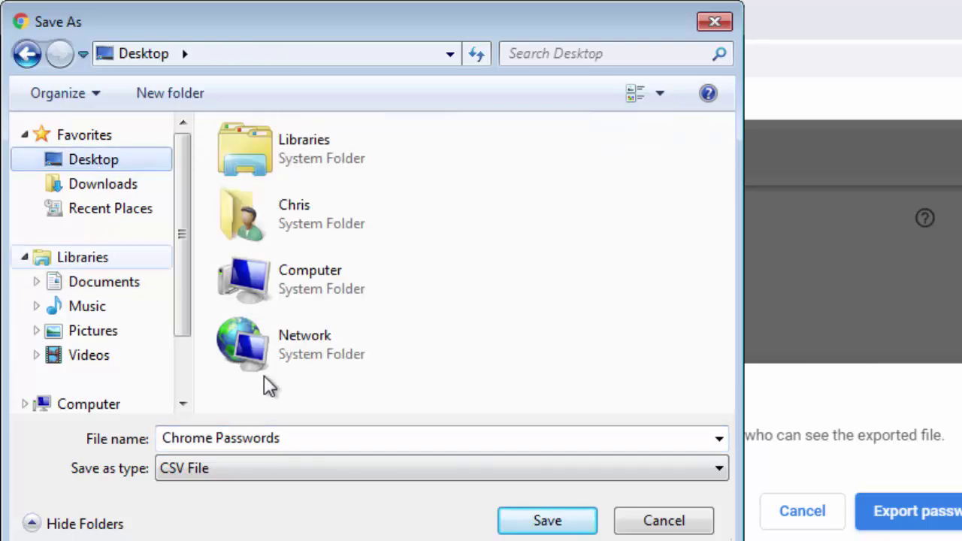
pyautogui.click(534, 518)
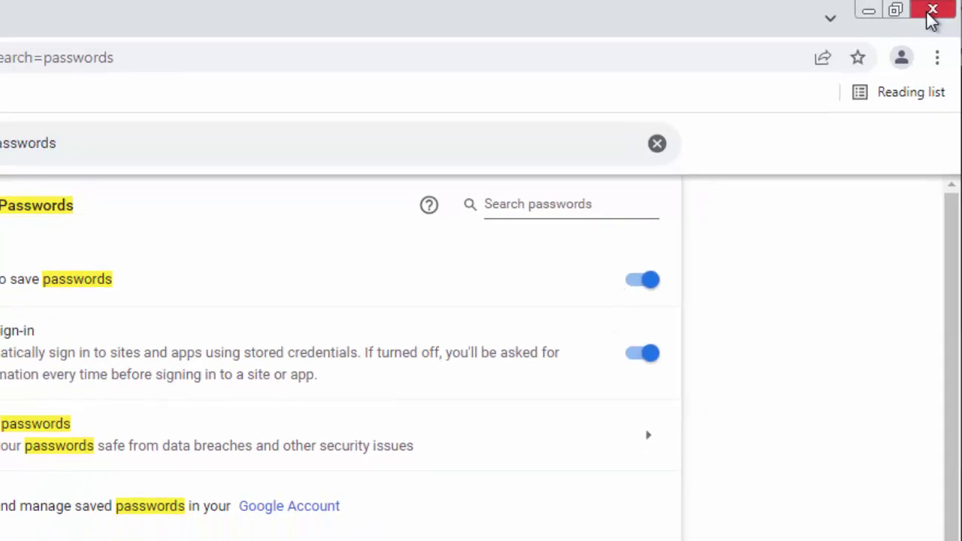
# - Close the browser and check the exported Chrome Passwords.csv and bookmarks files on the desktop
pyautogui.click(931, 16)
pyautogui.click(21, 374)
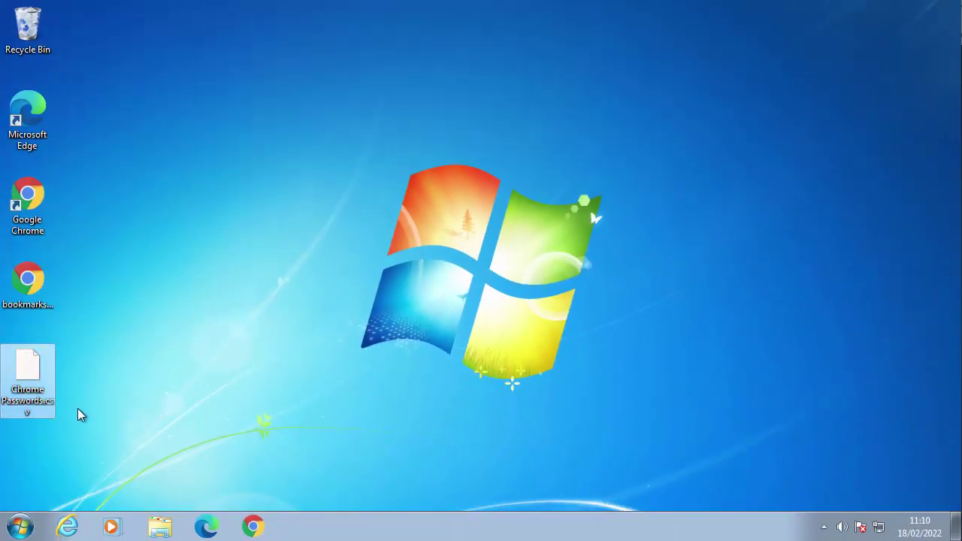
pyautogui.click(27, 285)
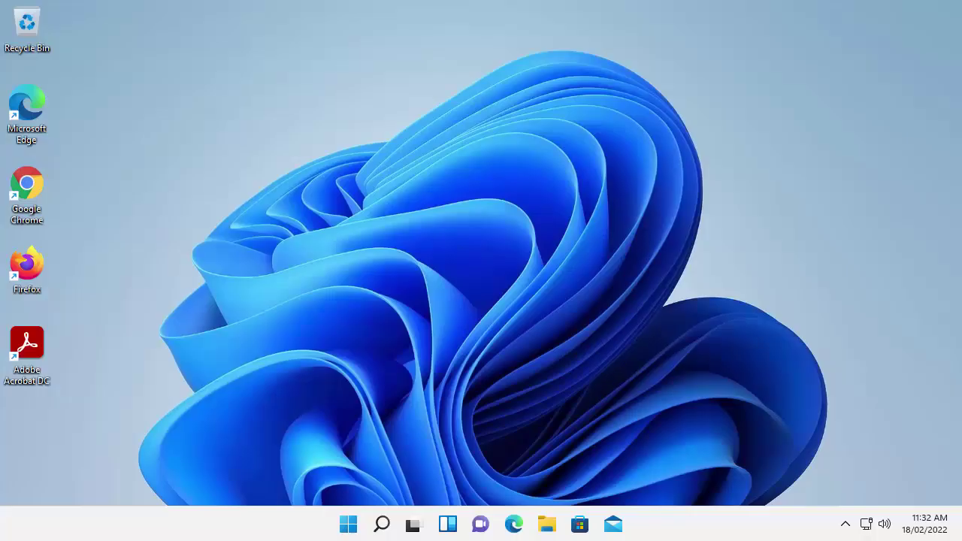
# - Open Google Chrome on the new computer and import bookmarks_2_18_22 from USB Drive (D:) in the bookmark manager
pyautogui.doubleClick(22, 190)
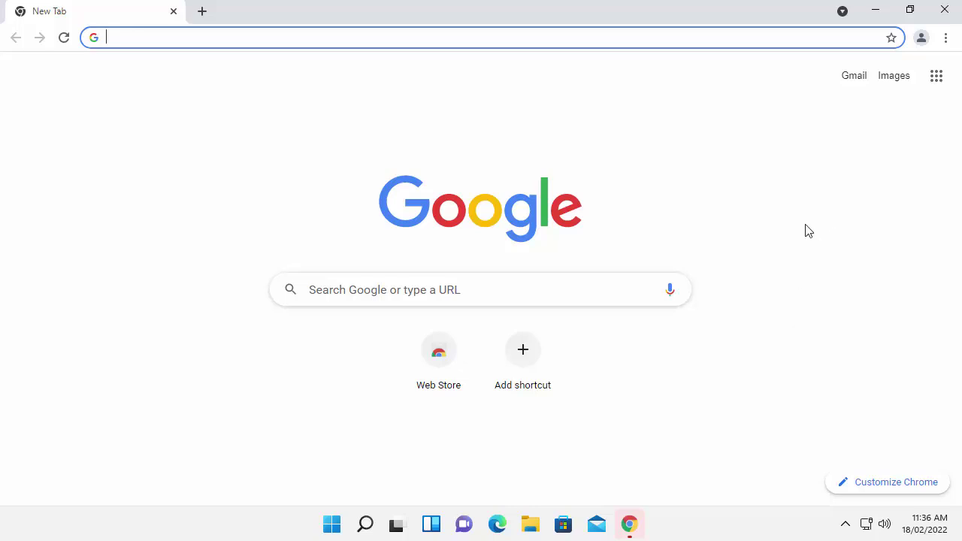
pyautogui.click(937, 59)
pyautogui.moveTo(818, 245)
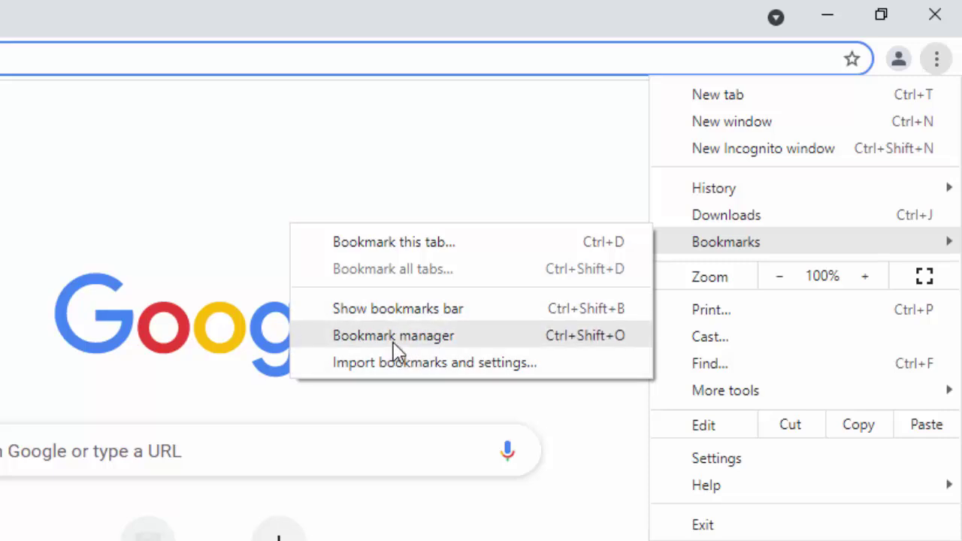
pyautogui.click(485, 338)
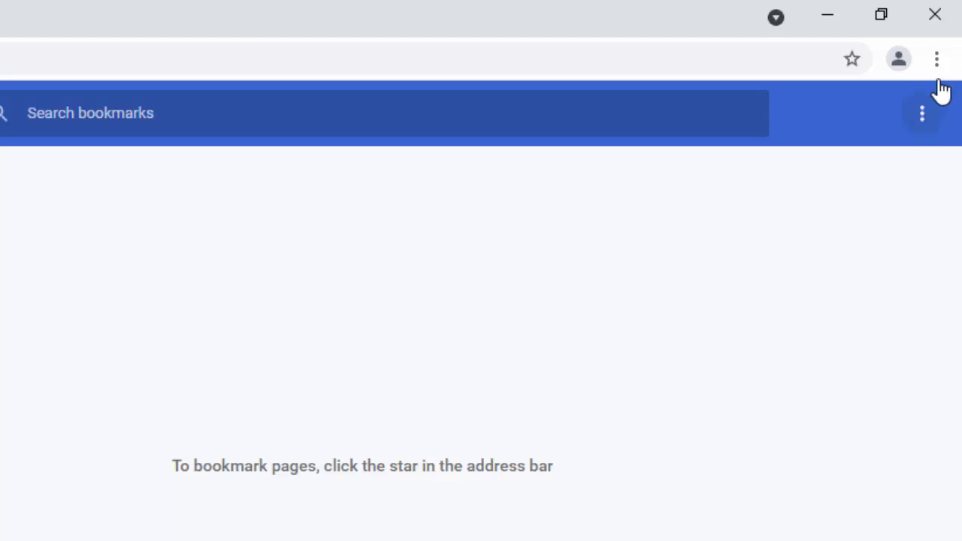
pyautogui.click(922, 116)
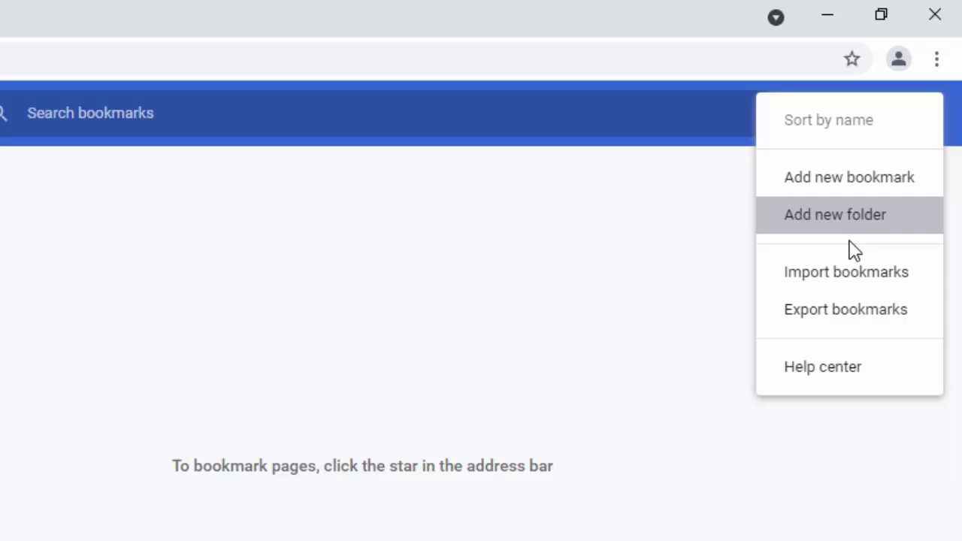
pyautogui.click(819, 273)
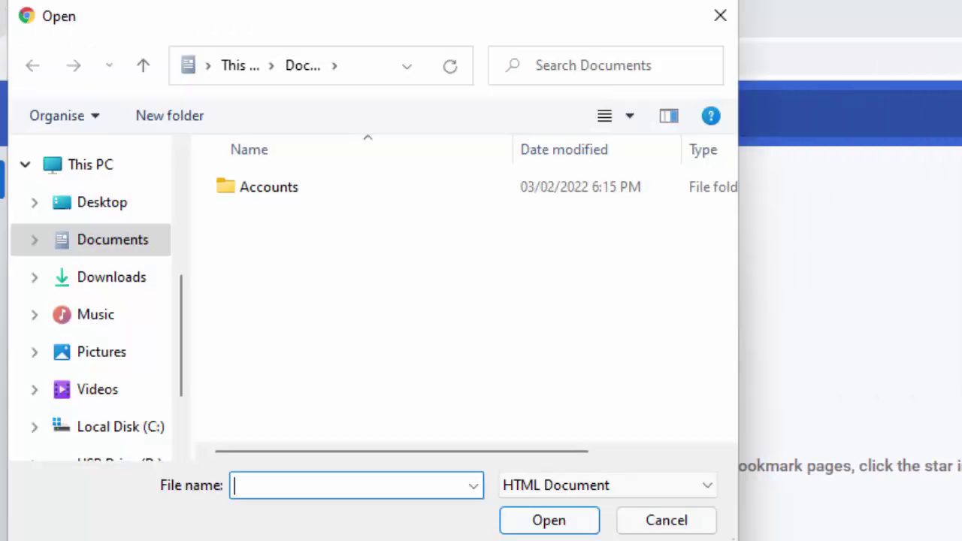
pyautogui.moveTo(184, 326); pyautogui.dragTo(189, 397)
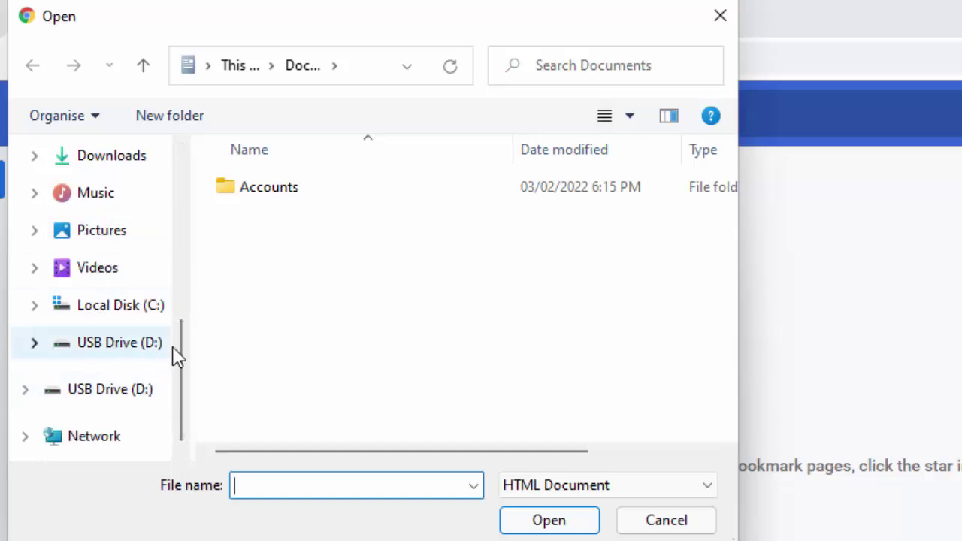
pyautogui.click(118, 351)
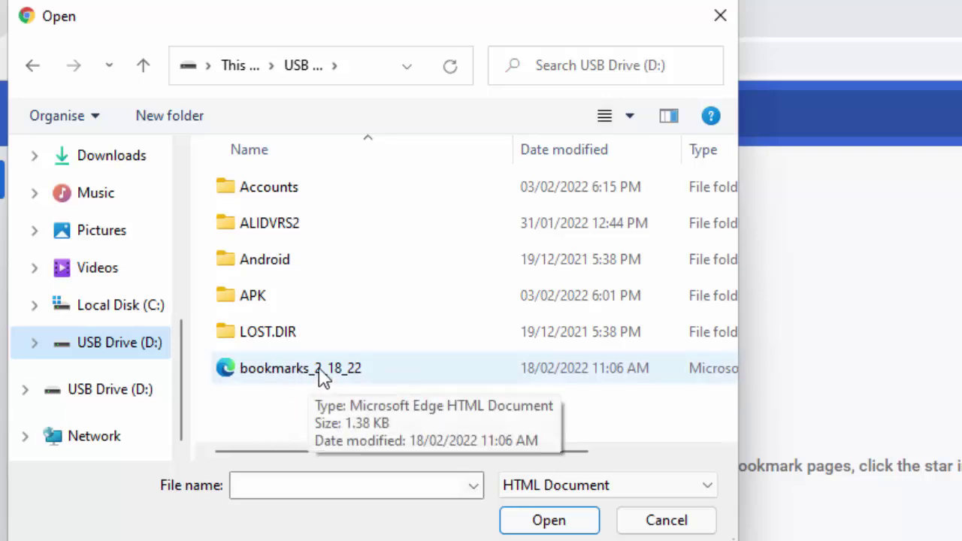
pyautogui.doubleClick(294, 367)
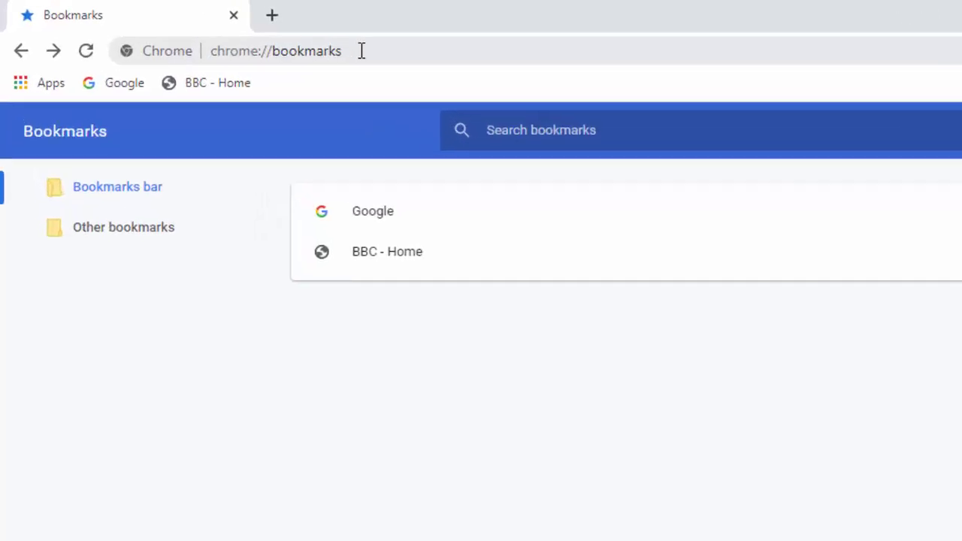
# - Replace the address of the bookmarks page with chrome://flags and load the Experiments page
pyautogui.click(352, 49)
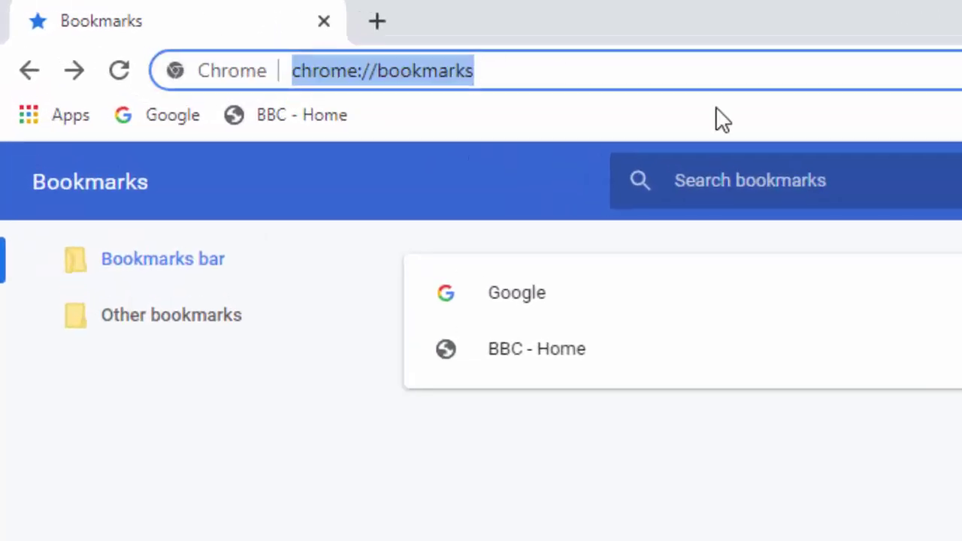
pyautogui.press('BackSpace')
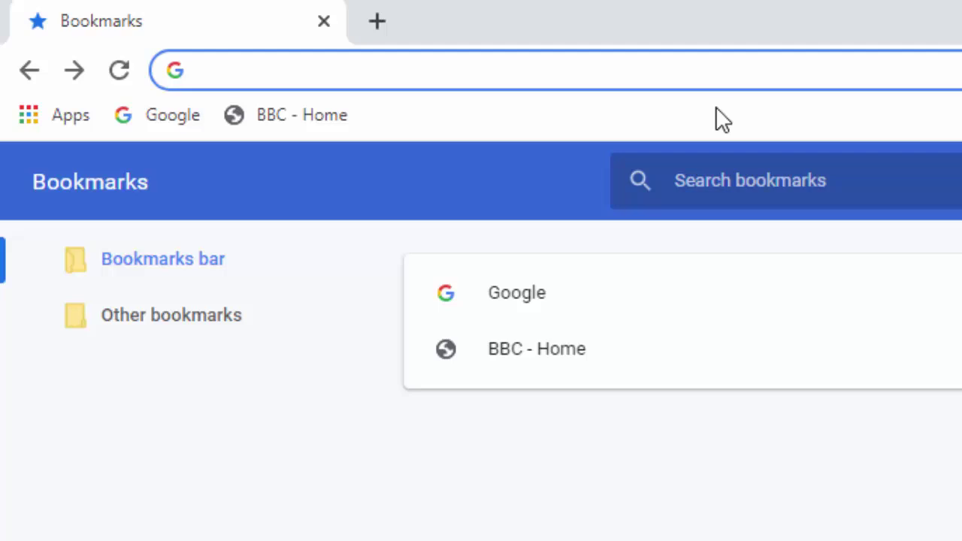
pyautogui.write('chrome:')
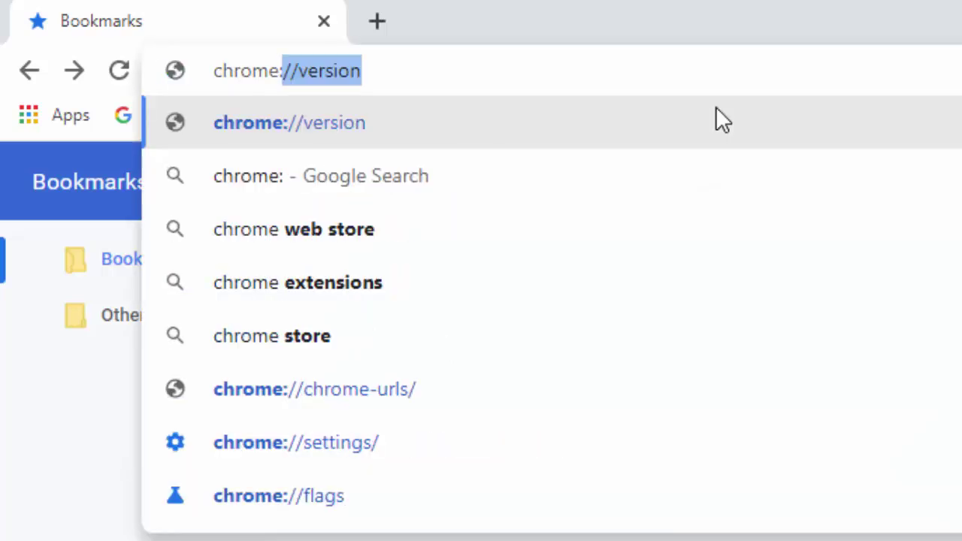
pyautogui.write('//')
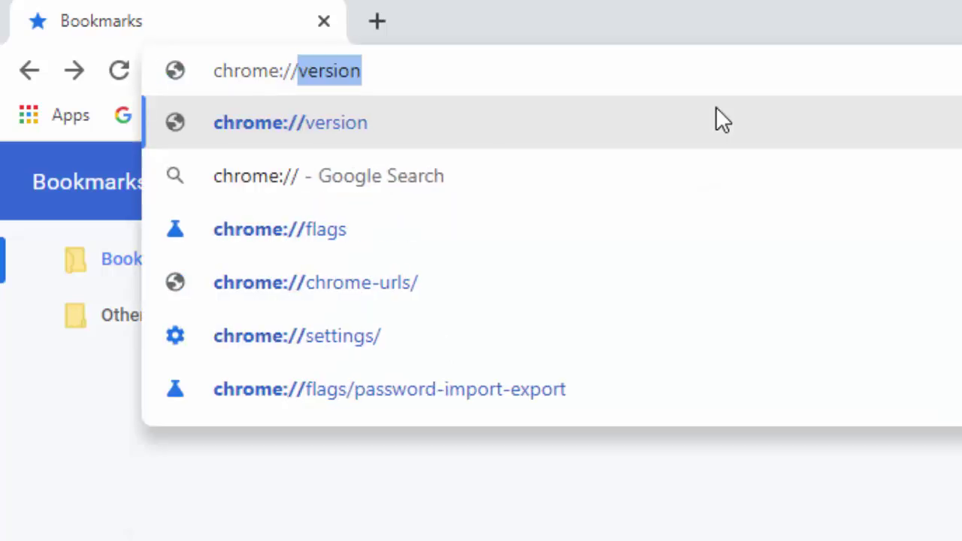
pyautogui.write('flags')
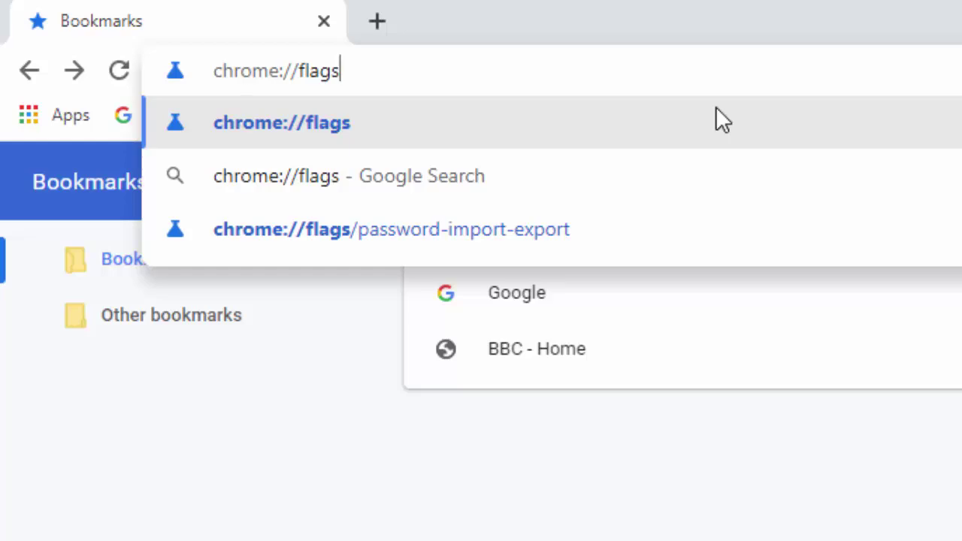
pyautogui.press('Return')
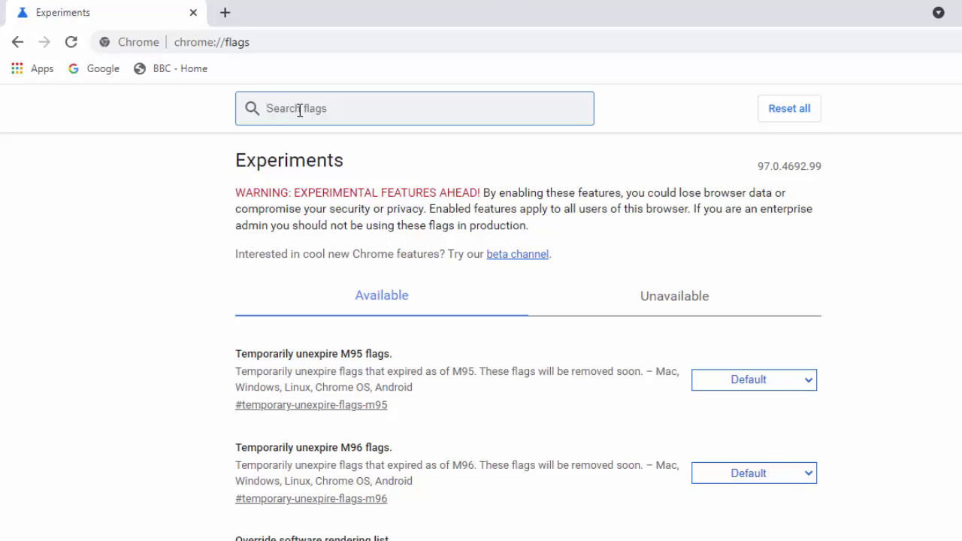
# - Search the flags for "password import" and set the Password import flag to Enabled
pyautogui.write('password import')
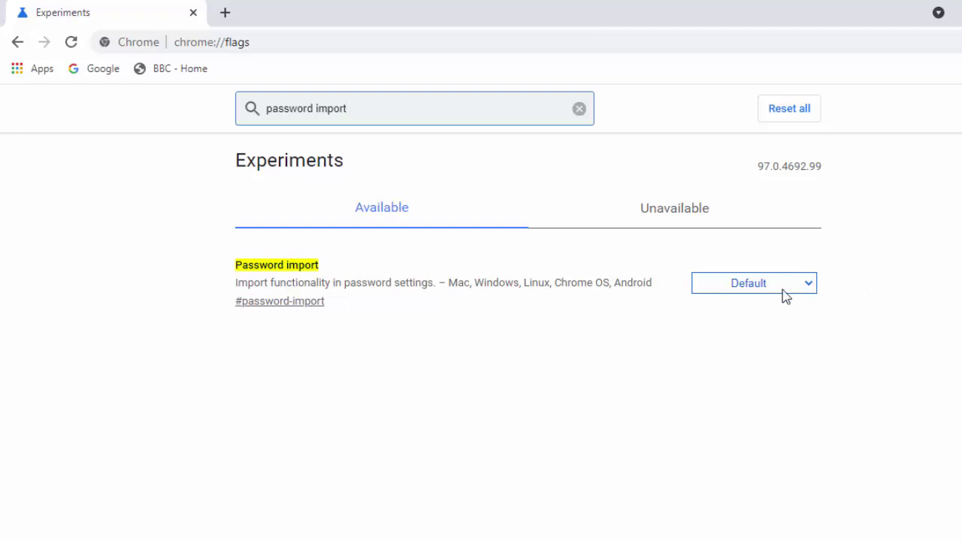
pyautogui.click(814, 301)
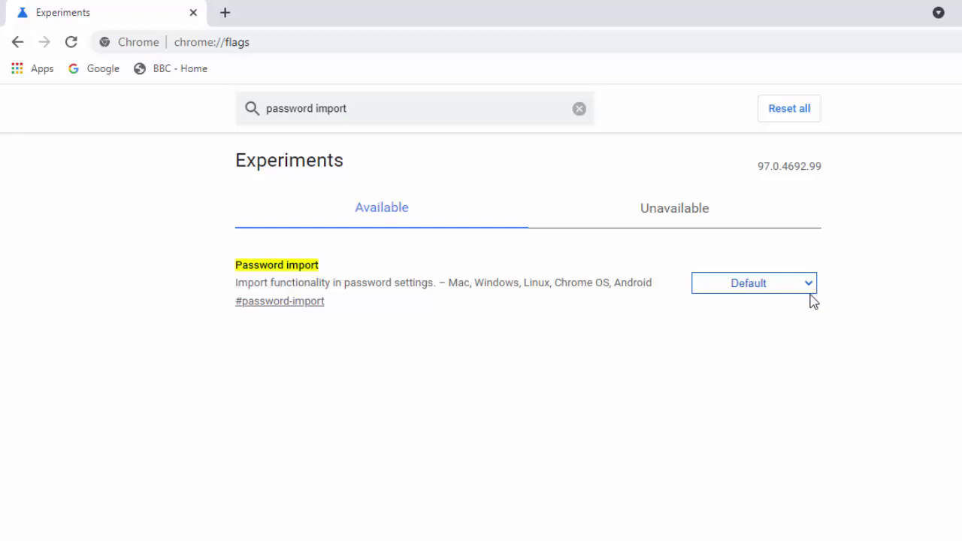
pyautogui.click(809, 289)
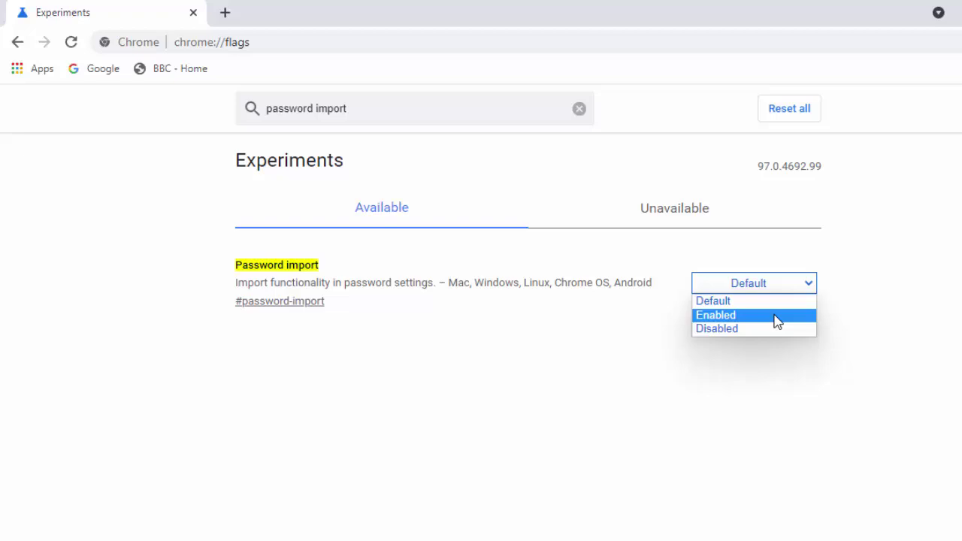
pyautogui.click(778, 316)
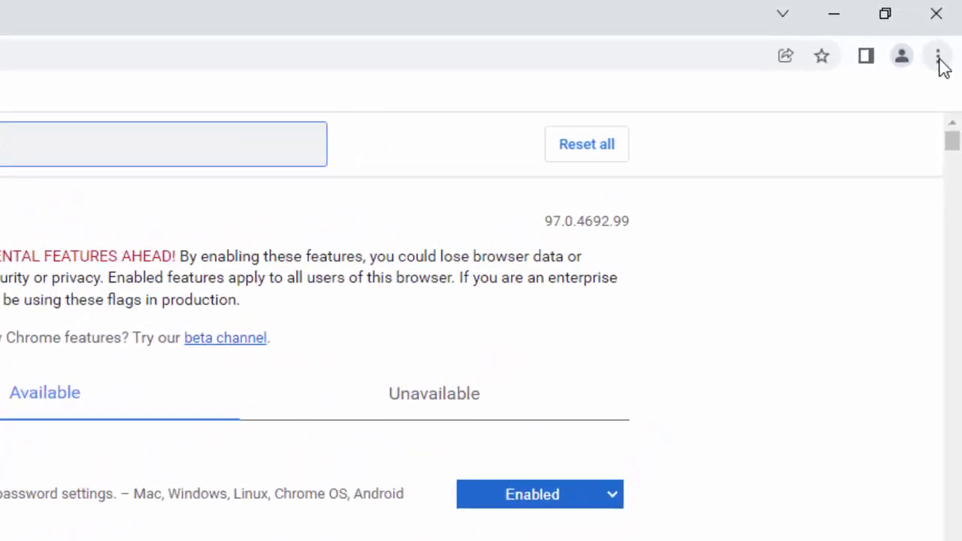
# - Open the browser settings, search them for "passwords" and open the Passwords page under Autofill
pyautogui.click(940, 60)
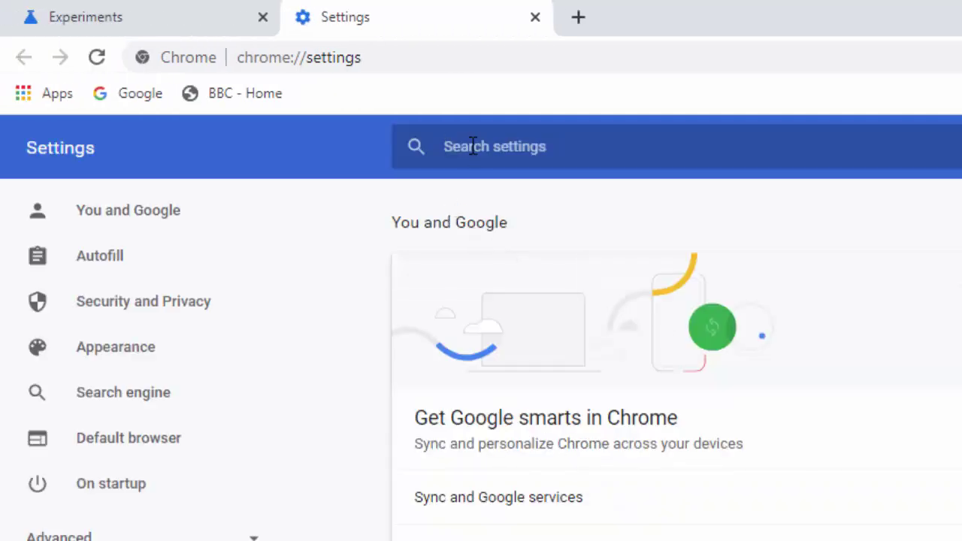
pyautogui.write('passwo')
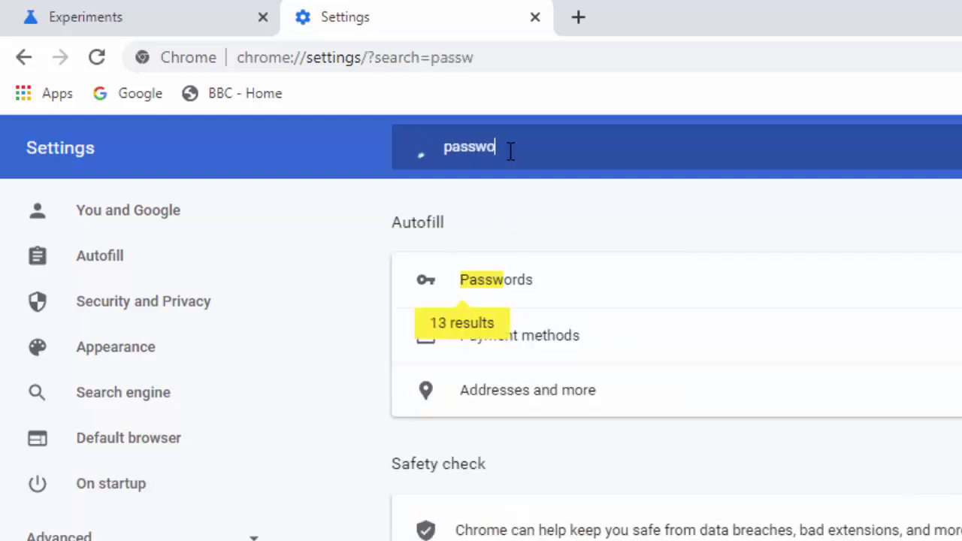
pyautogui.write('rds')
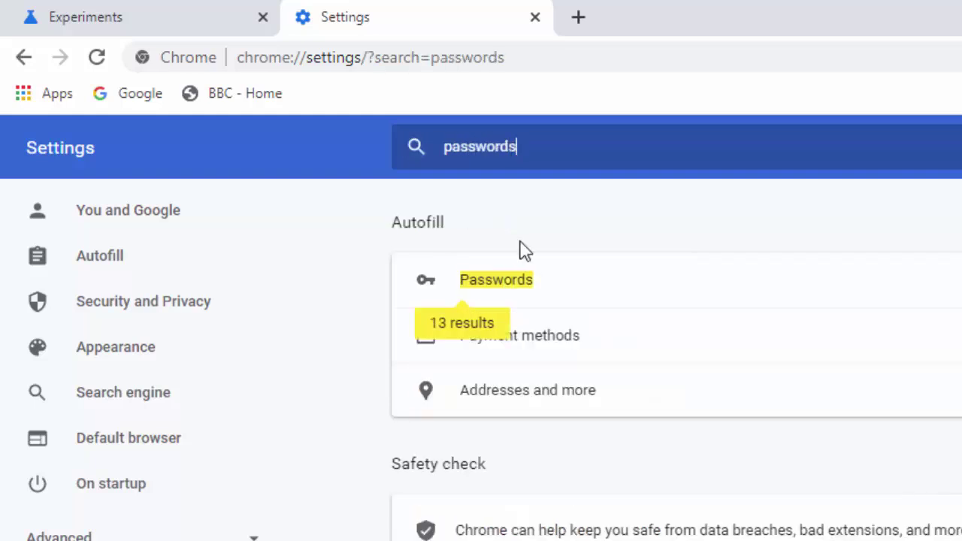
pyautogui.click(532, 293)
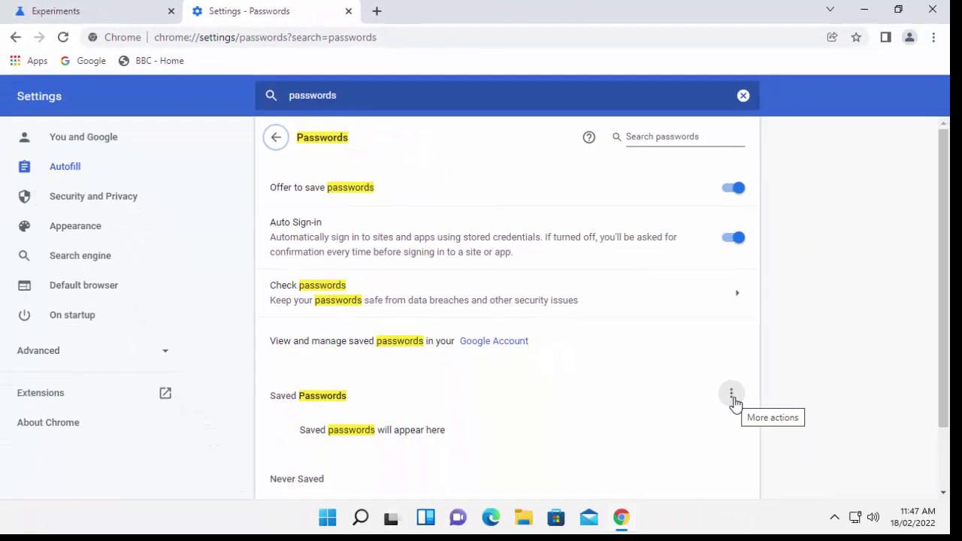
# - Import Chrome Passwords.csv from USB Drive (D:) into the saved passwords and check the resulting list
pyautogui.click(733, 397)
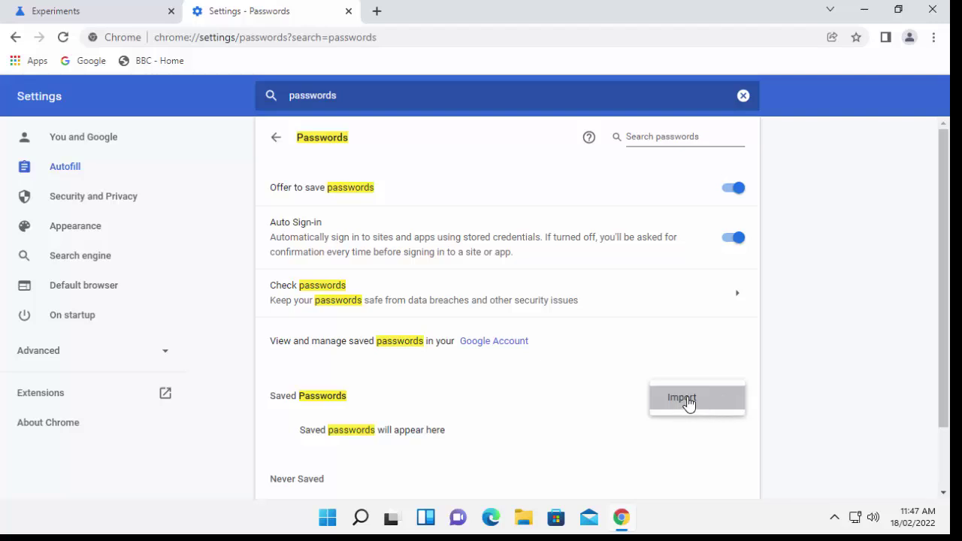
pyautogui.click(689, 404)
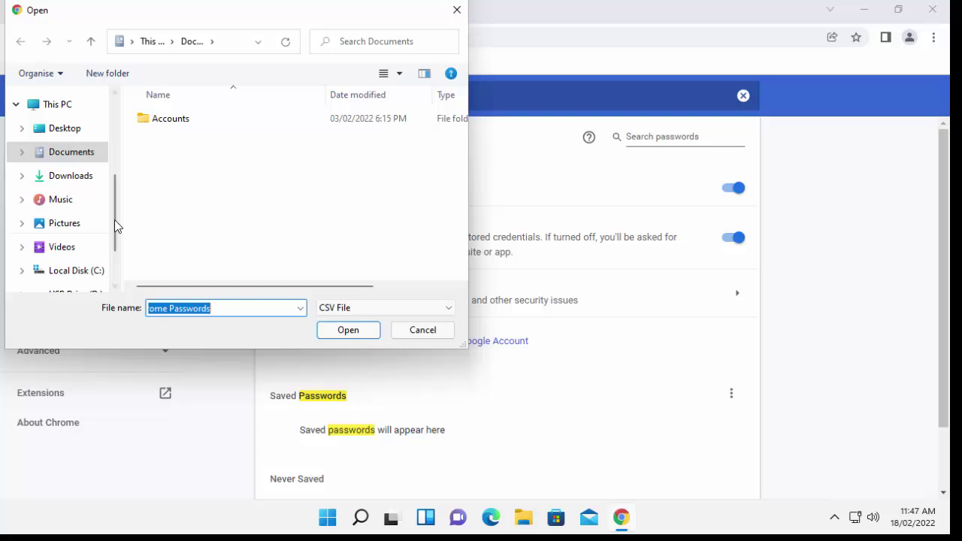
pyautogui.moveTo(118, 220); pyautogui.dragTo(115, 246)
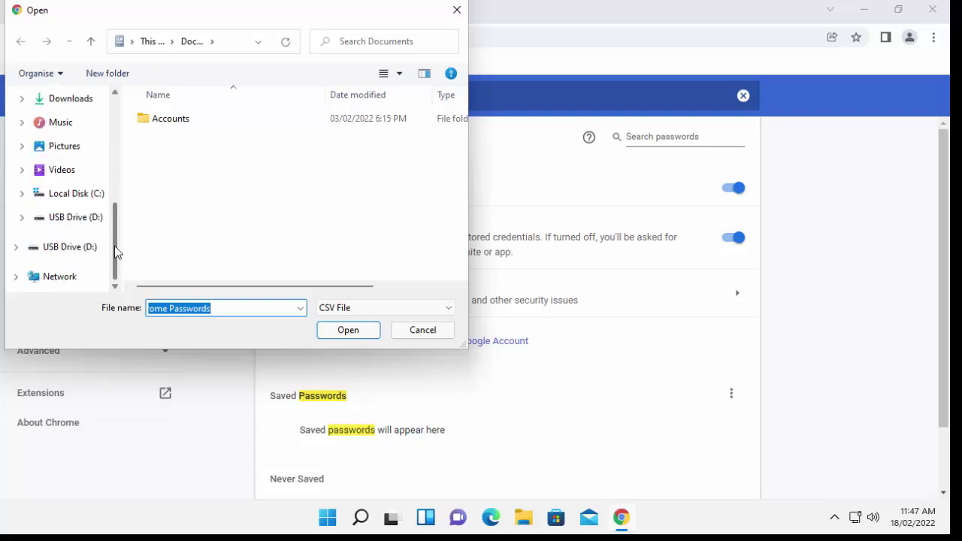
pyautogui.click(78, 219)
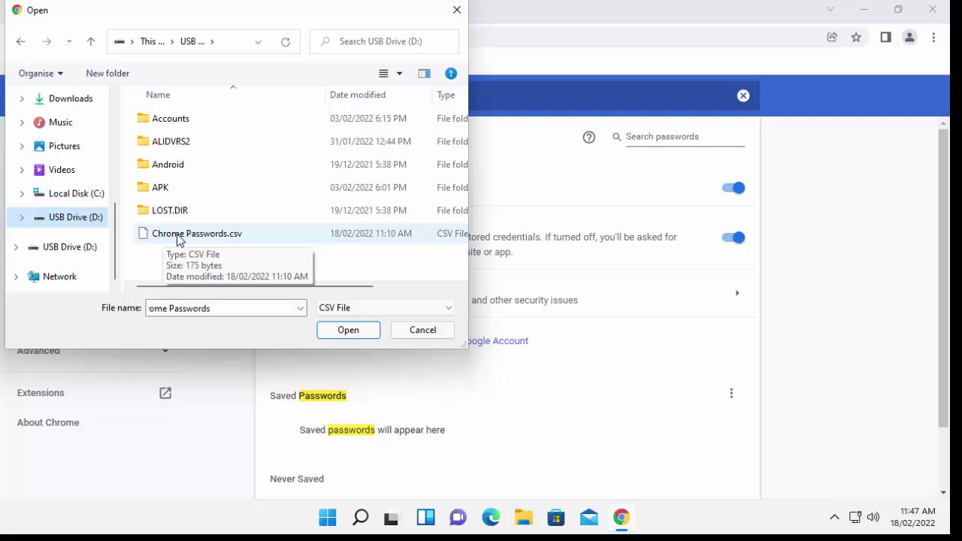
pyautogui.doubleClick(173, 234)
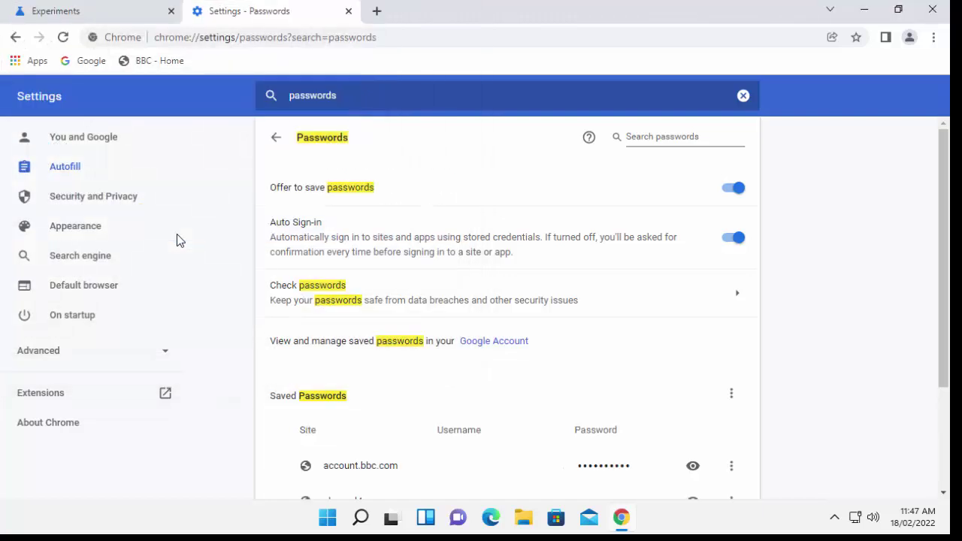
pyautogui.scroll(-1, 610, 386)
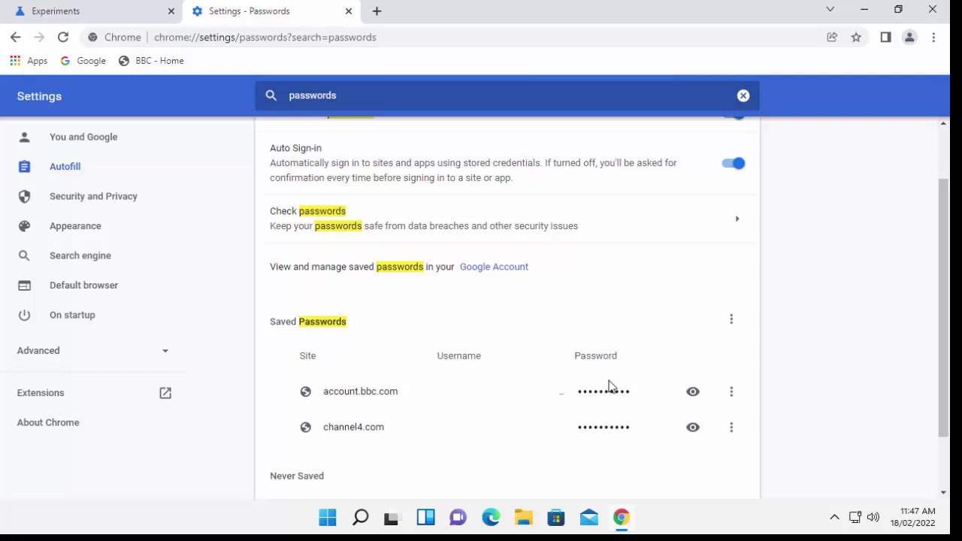
# - Close the browser and open USB Drive (D:) in File Explorer
pyautogui.click(935, 15)
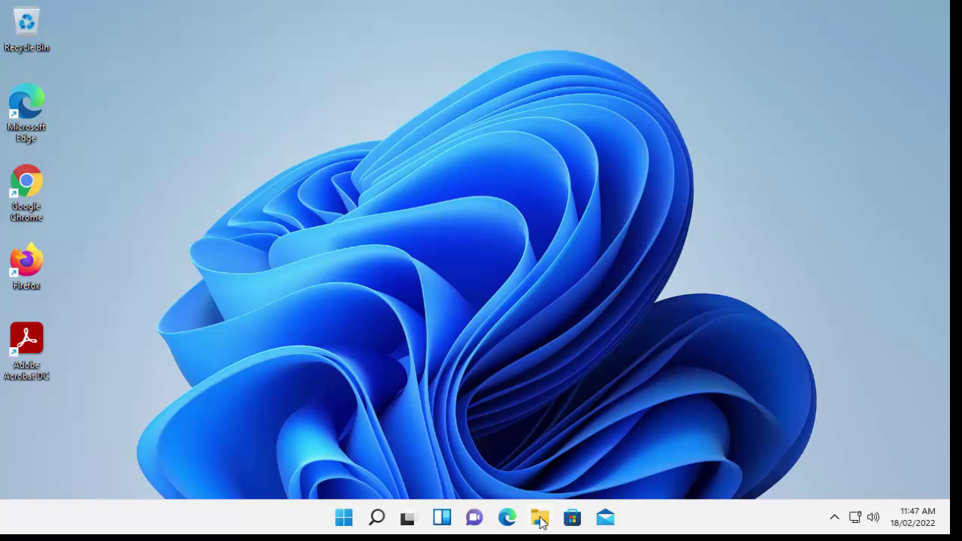
pyautogui.click(541, 519)
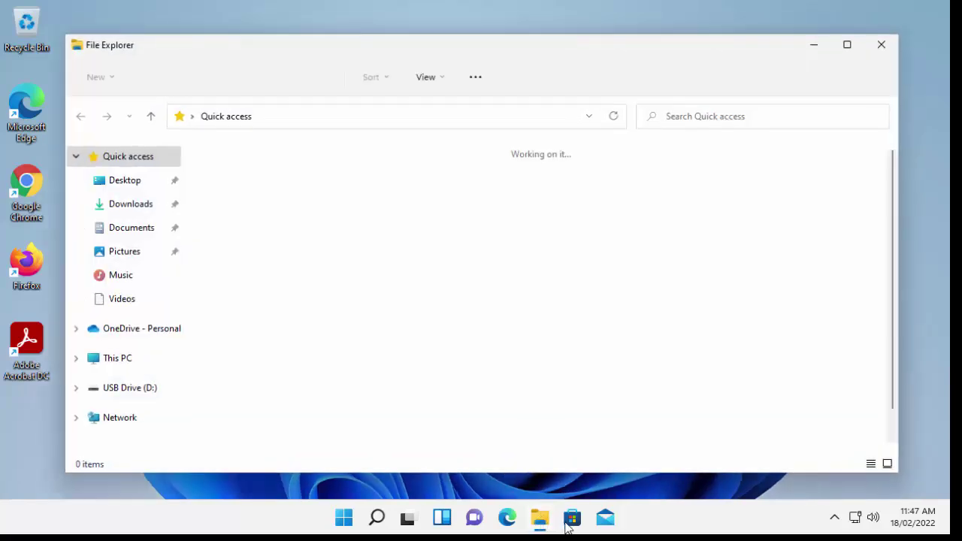
pyautogui.click(125, 391)
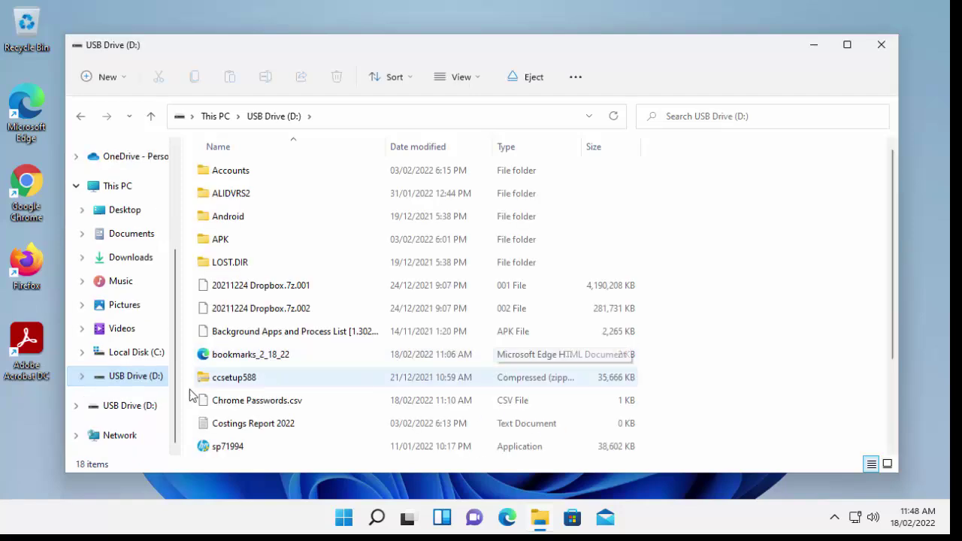
# - Permanently delete Chrome Passwords.csv from the USB drive and close File Explorer
pyautogui.click(300, 403)
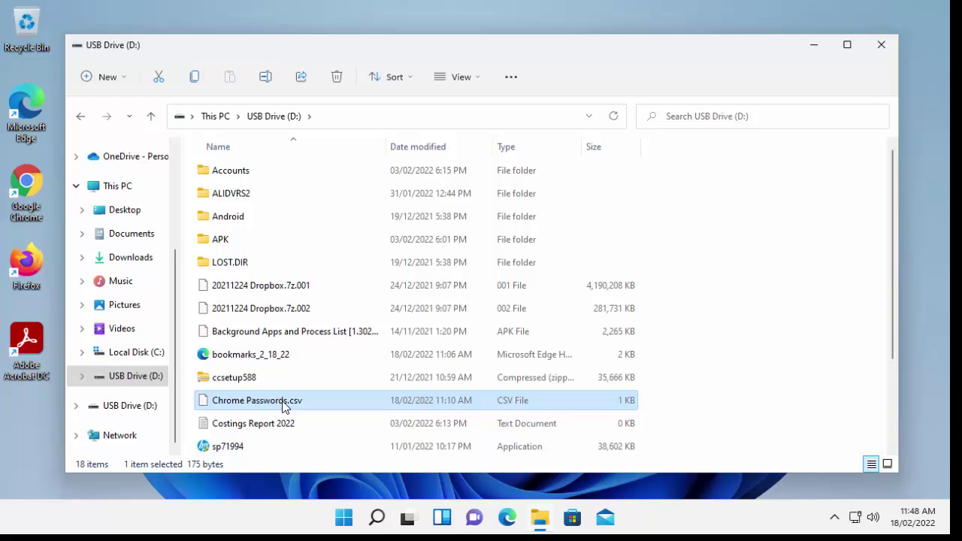
pyautogui.rightClick(283, 406)
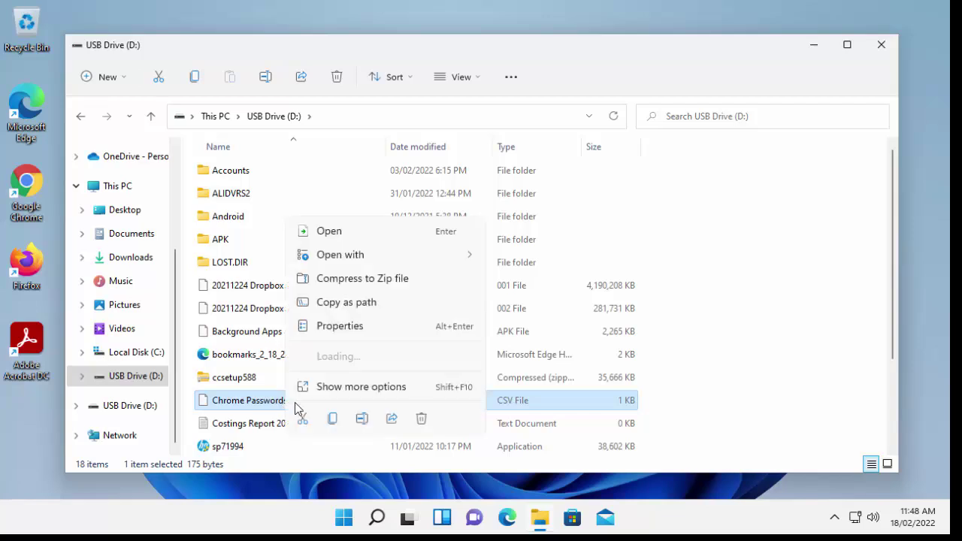
pyautogui.click(357, 388)
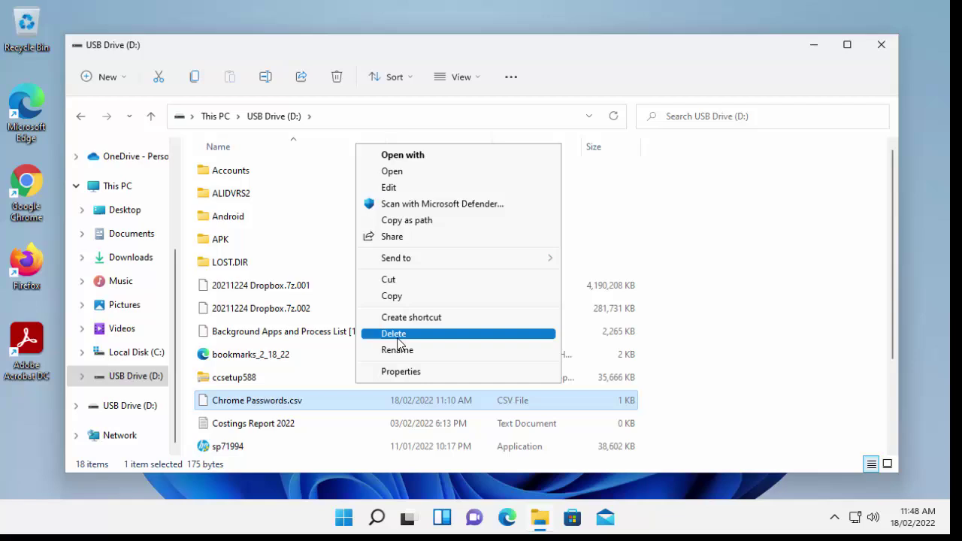
pyautogui.click(397, 334)
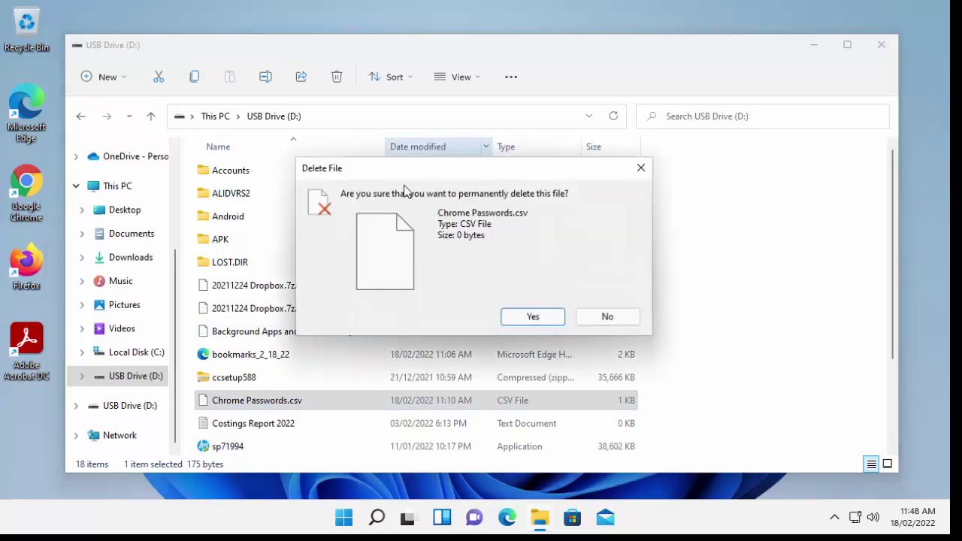
pyautogui.click(517, 322)
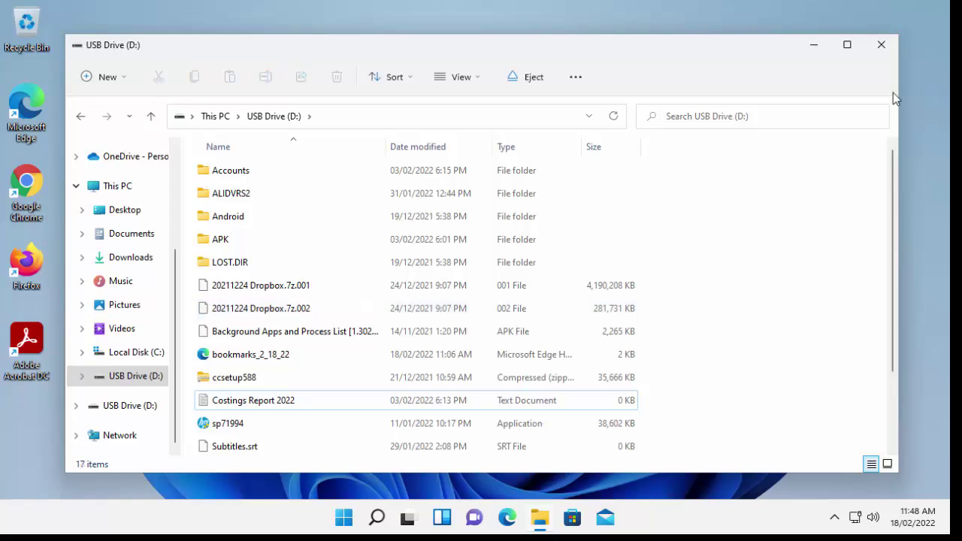
pyautogui.click(882, 46)
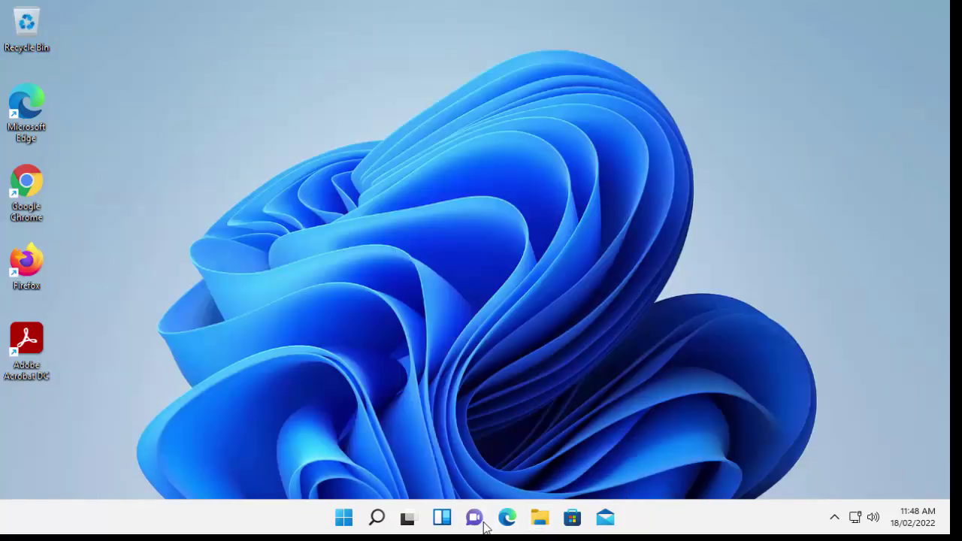